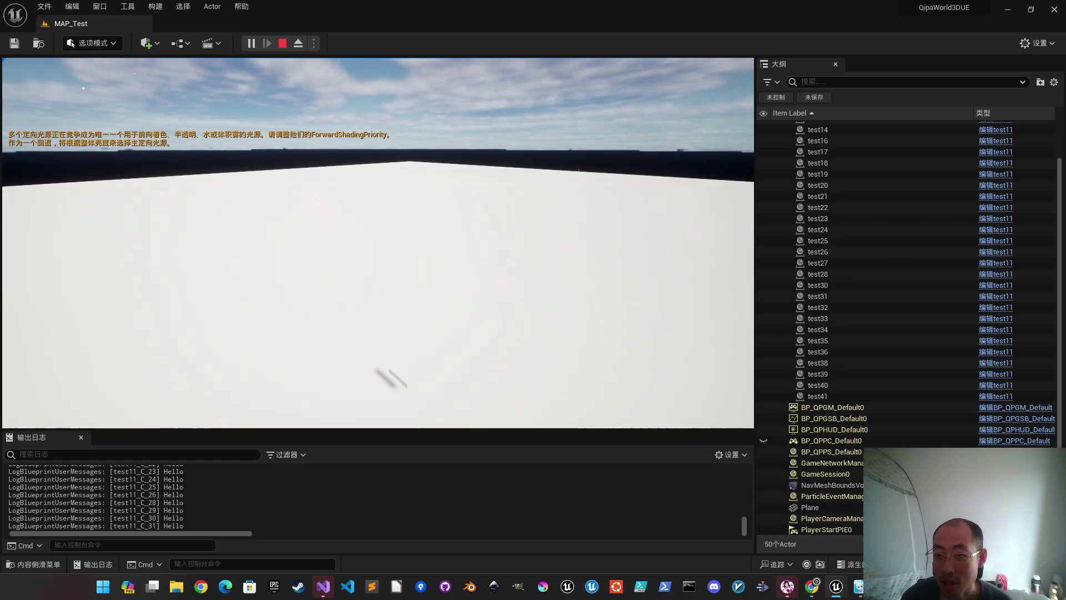
End the running play-in-editor session of MAP_Test
{"action": "key", "text": "Escape"}
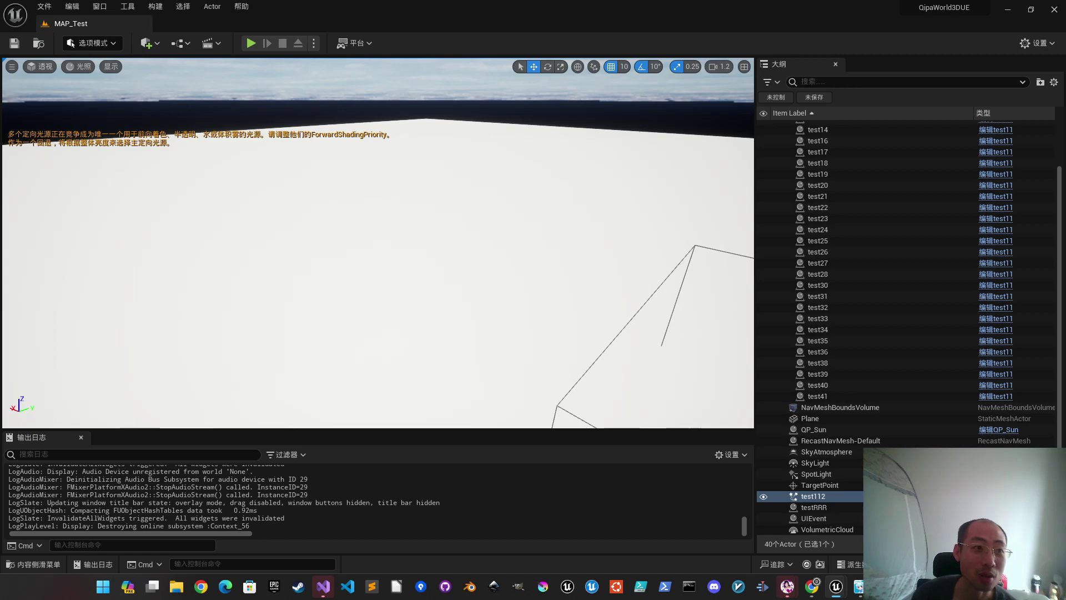
Close the M_SlimeChange material editor and select test31 in the Outliner
{"action": "left_click_drag", "start_coordinate": [382, 373], "coordinate": [446, 163]}
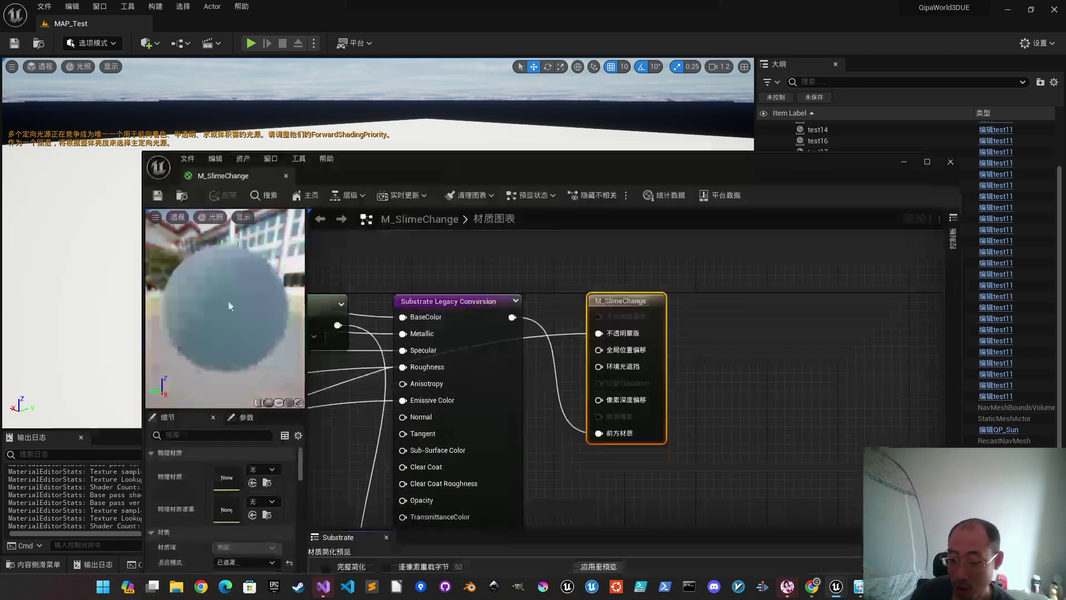
{"action": "left_click", "coordinate": [950, 162]}
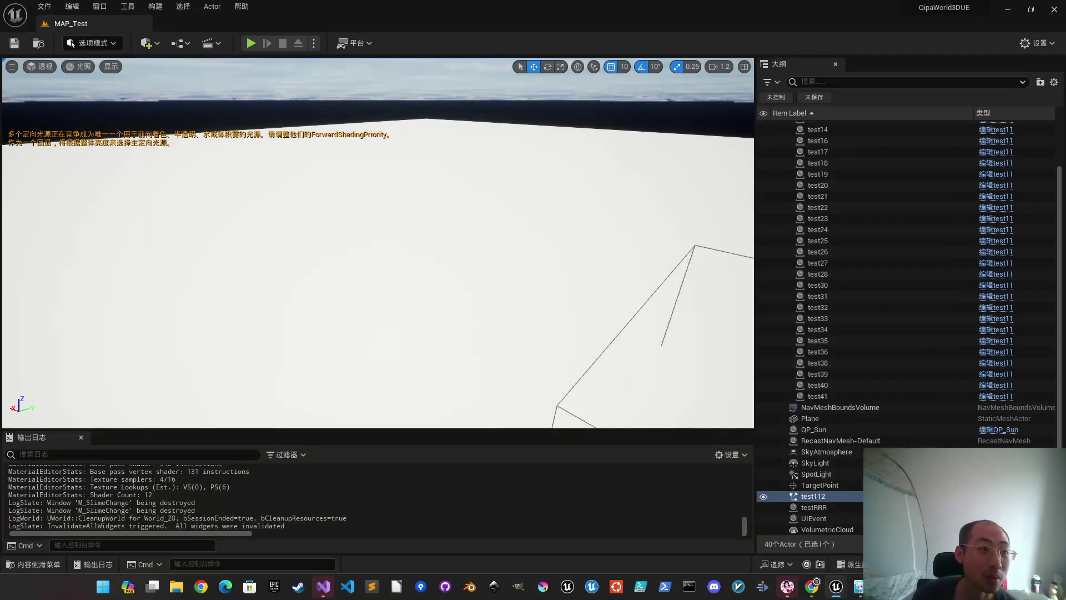
{"action": "left_click", "coordinate": [921, 297]}
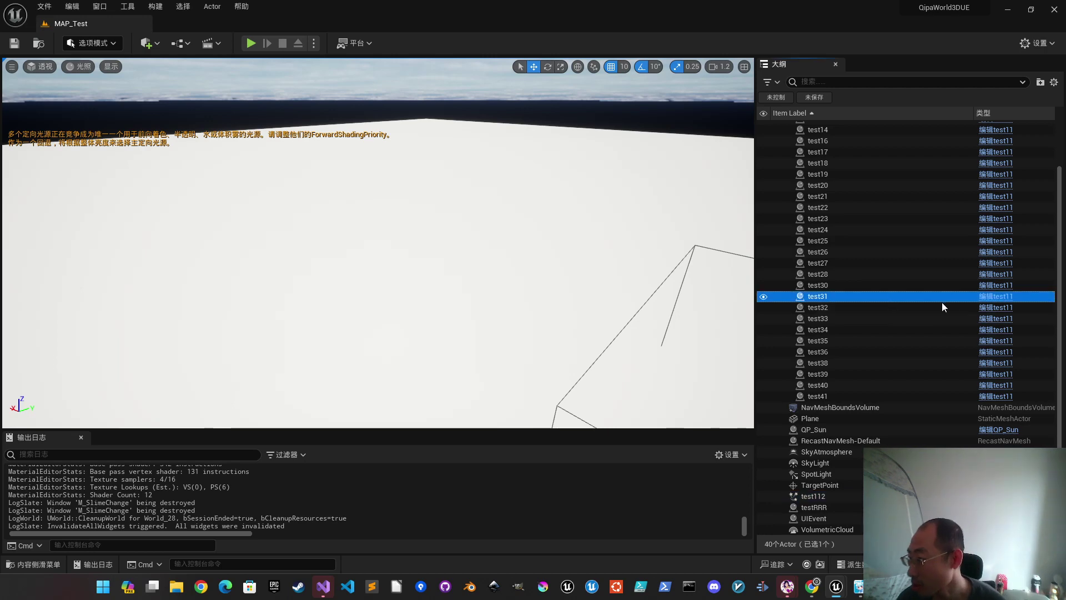
From test31's test11 Blueprint, change testL's qp_amount from 0.761322 to 0.755806
{"action": "left_click", "coordinate": [985, 297]}
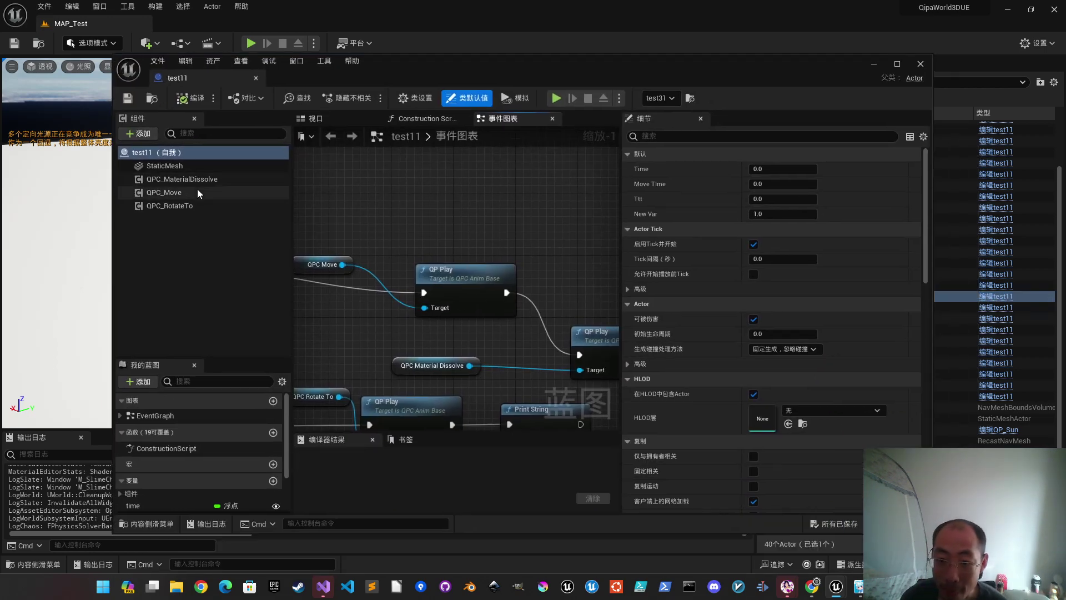
{"action": "left_click", "coordinate": [203, 167]}
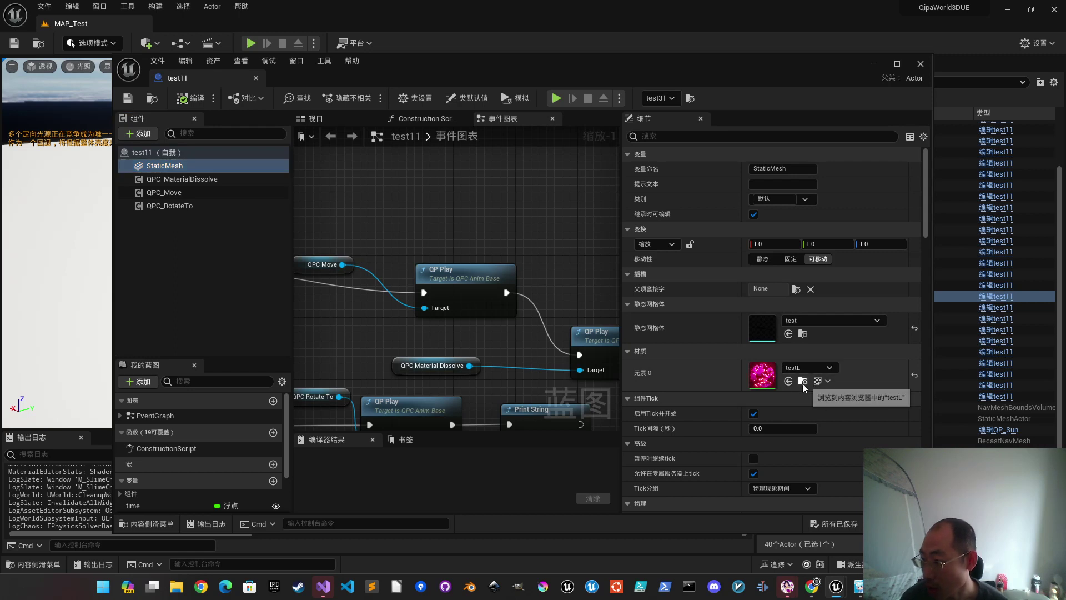
{"action": "left_click_drag", "start_coordinate": [0, 67], "coordinate": [0, 166]}
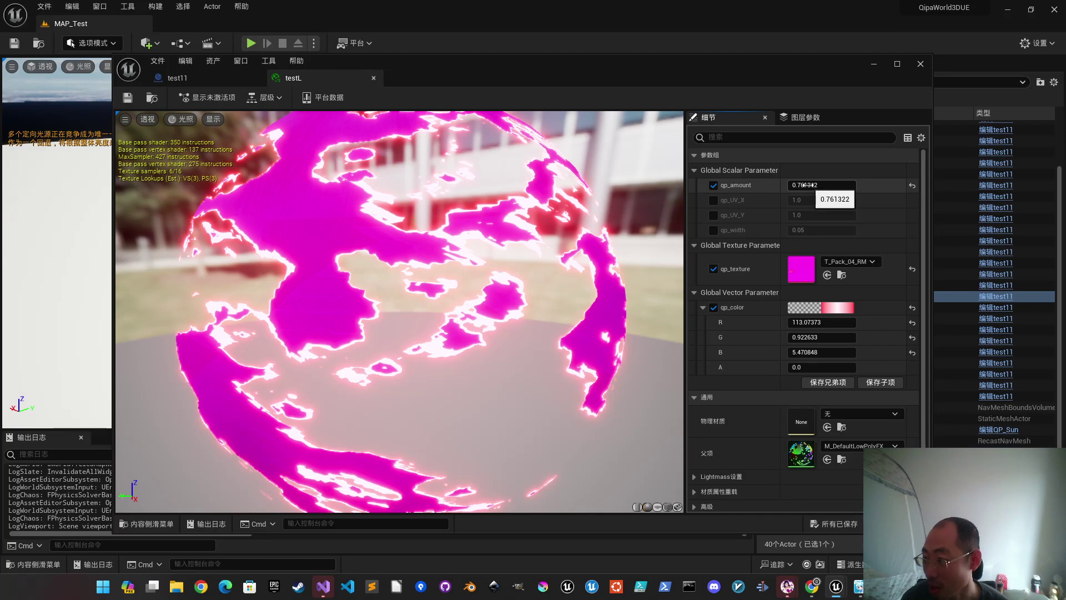
{"action": "mouse_move", "coordinate": [809, 184]}
{"action": "left_mouse_down"}
{"action": "mouse_move", "coordinate": [889, 184]}
{"action": "mouse_move", "coordinate": [738, 183]}
{"action": "mouse_move", "coordinate": [806, 184]}
{"action": "left_mouse_up"}
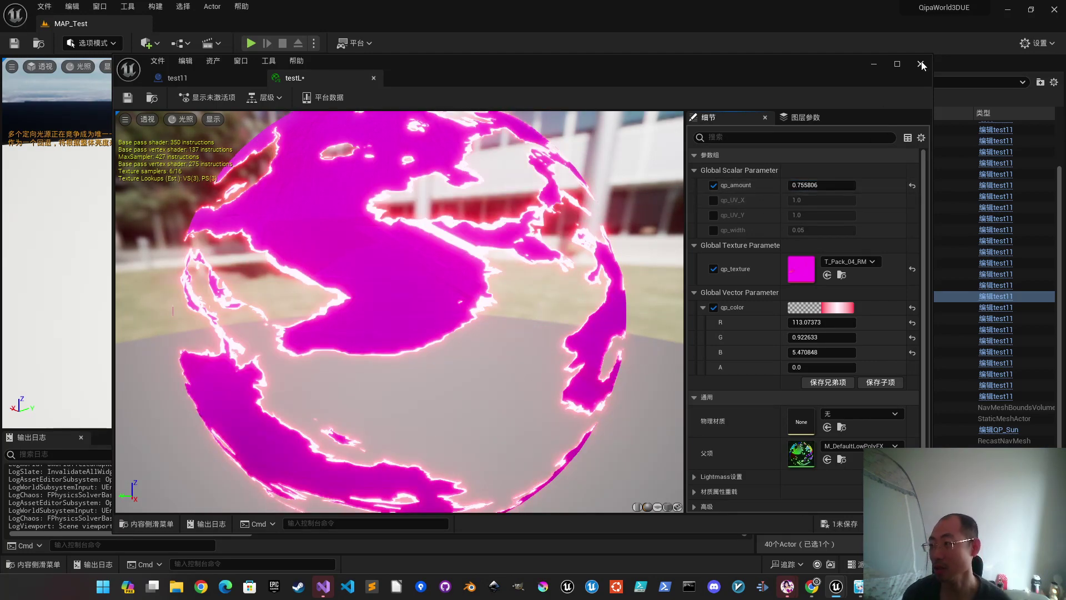
{"action": "left_click", "coordinate": [921, 65]}
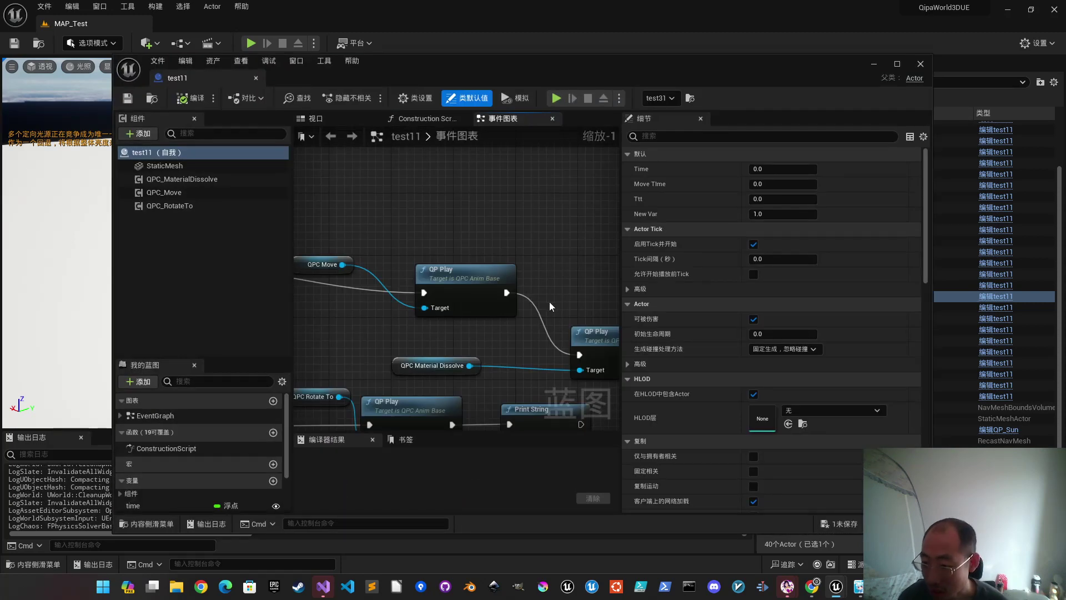
Close and reopen the test11 Blueprint editor
{"action": "left_click", "coordinate": [920, 65]}
{"action": "key", "text": "ctrl+e"}
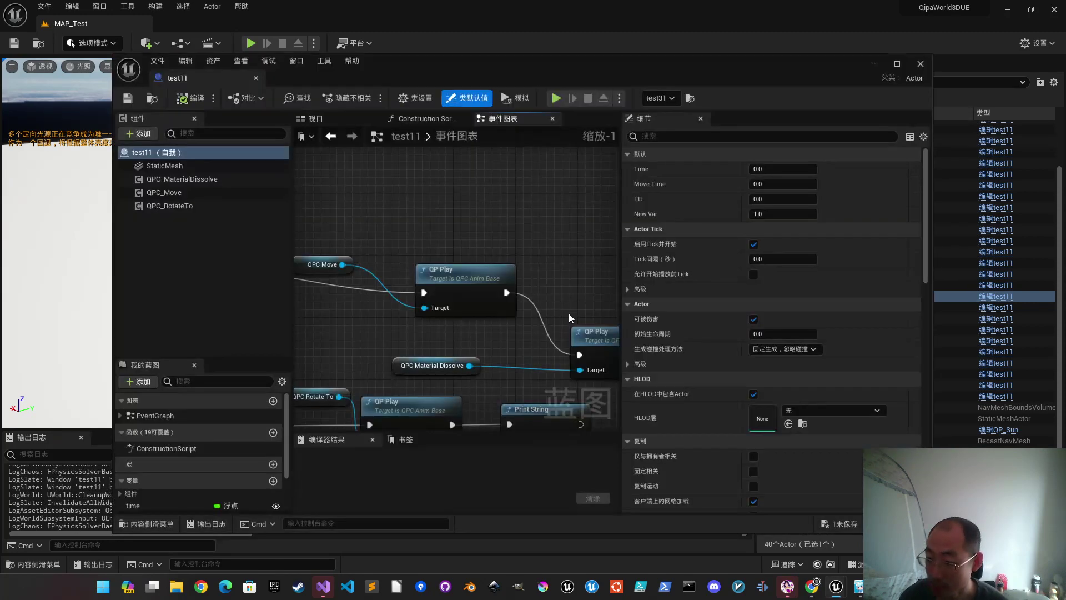
{"action": "left_click", "coordinate": [920, 64]}
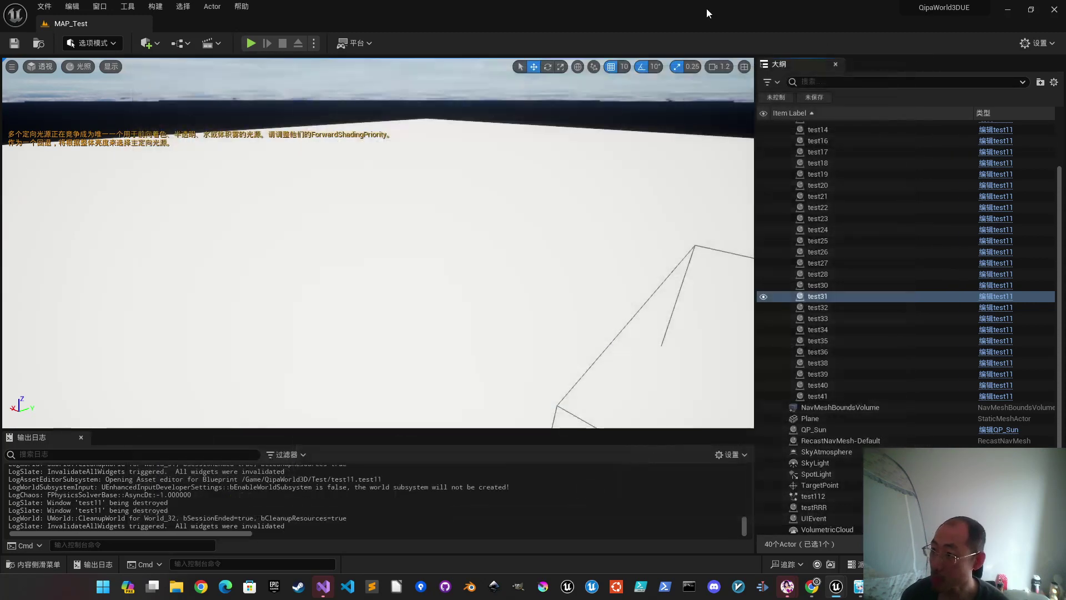
{"action": "key", "text": "ctrl+e"}
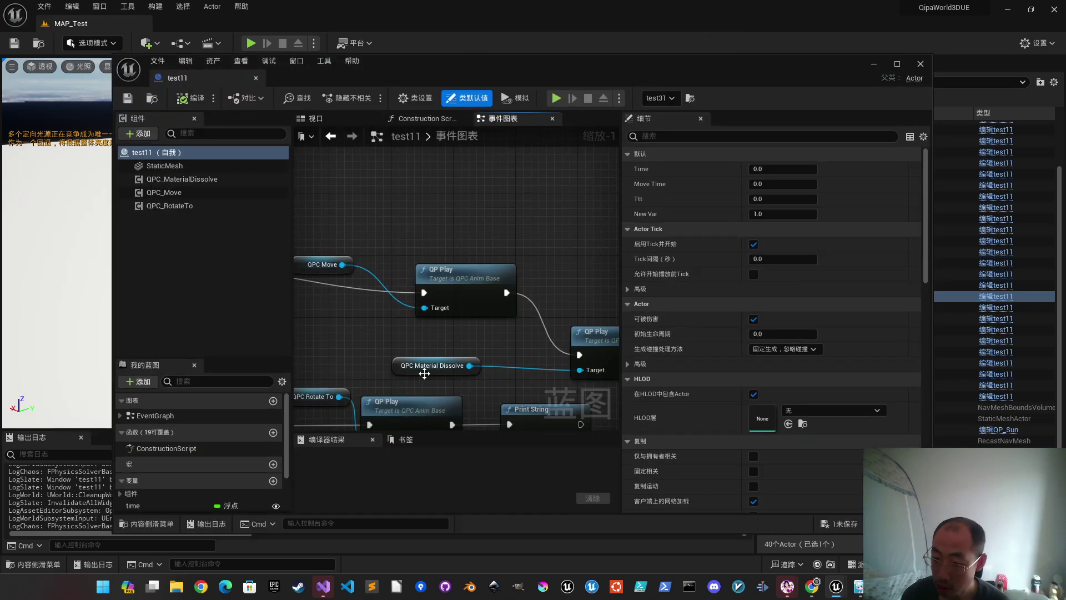
Create a Material asset in the Test folder, keeping the default name NewMaterial2
{"action": "key", "text": "ctrl+space"}
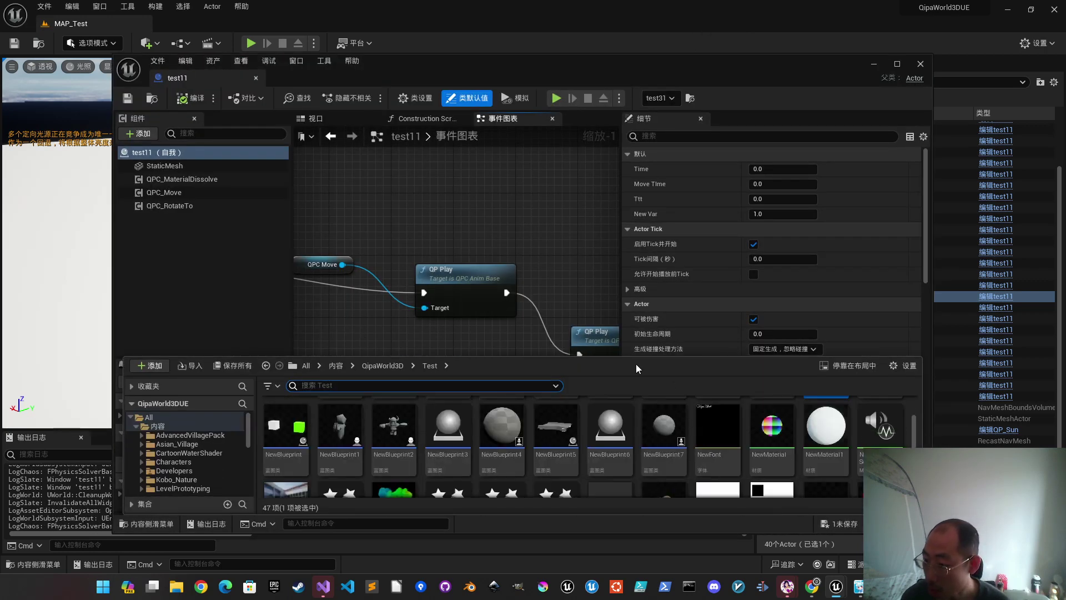
{"action": "left_click_drag", "start_coordinate": [636, 356], "coordinate": [641, 151]}
{"action": "left_click", "coordinate": [874, 470]}
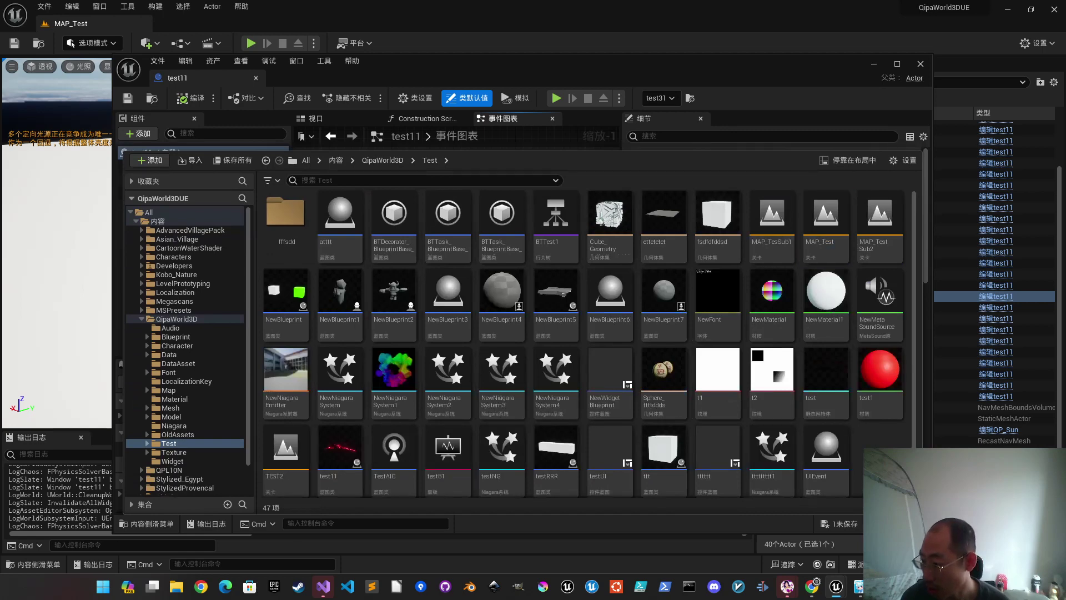
{"action": "right_click", "coordinate": [874, 470]}
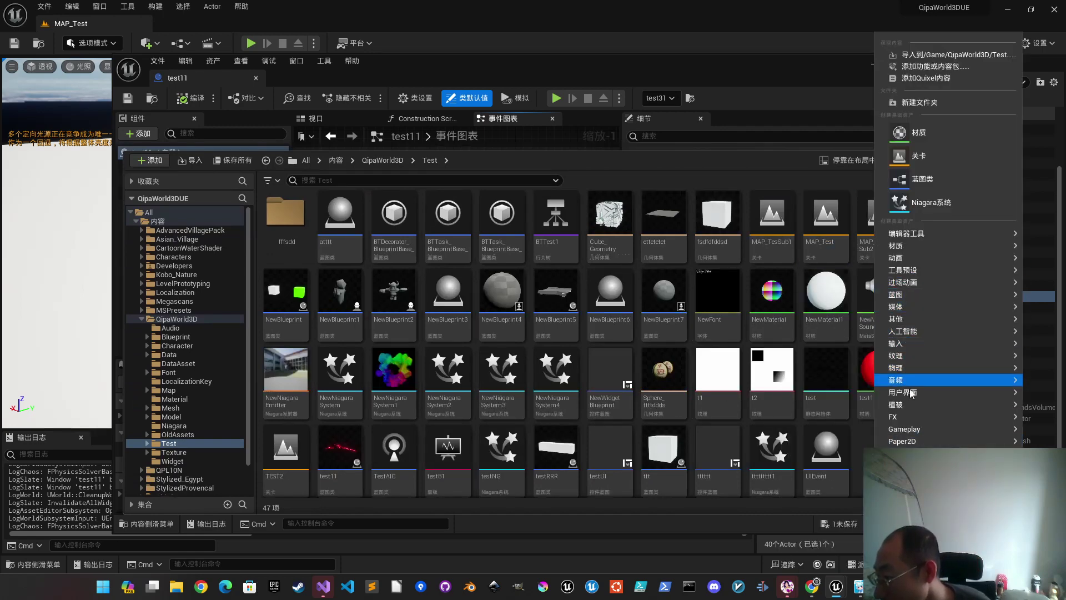
{"action": "mouse_move", "coordinate": [910, 393]}
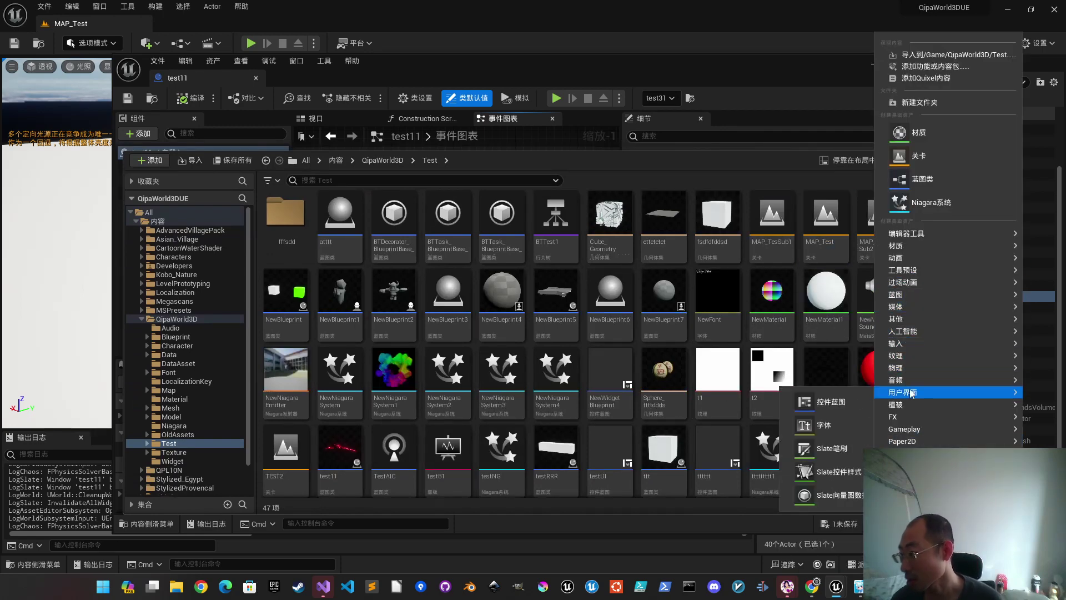
{"action": "mouse_move", "coordinate": [894, 249]}
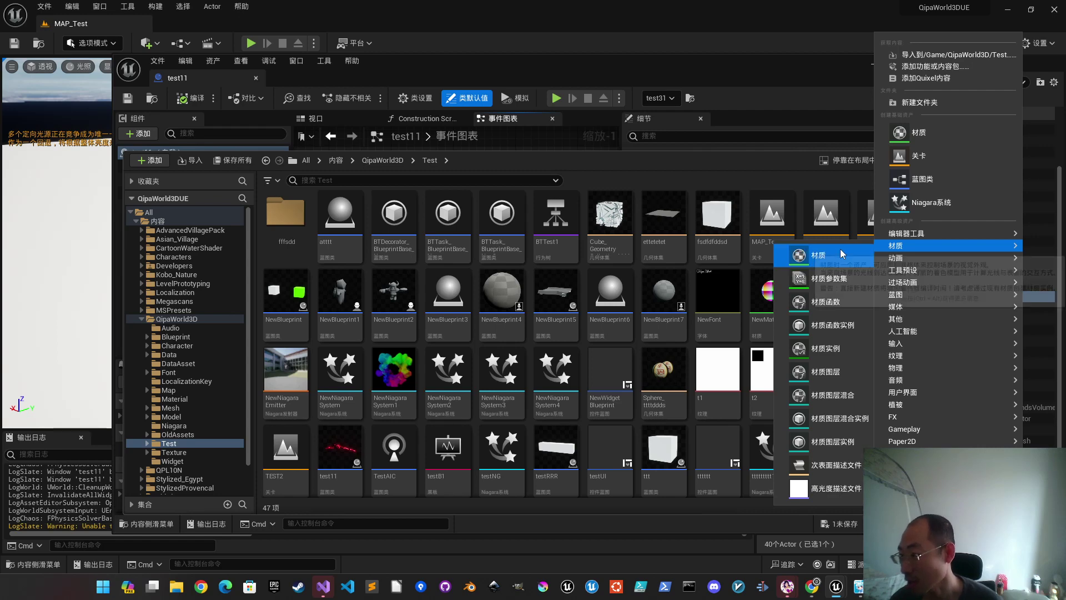
{"action": "left_click", "coordinate": [806, 255]}
{"action": "key", "text": "Return"}
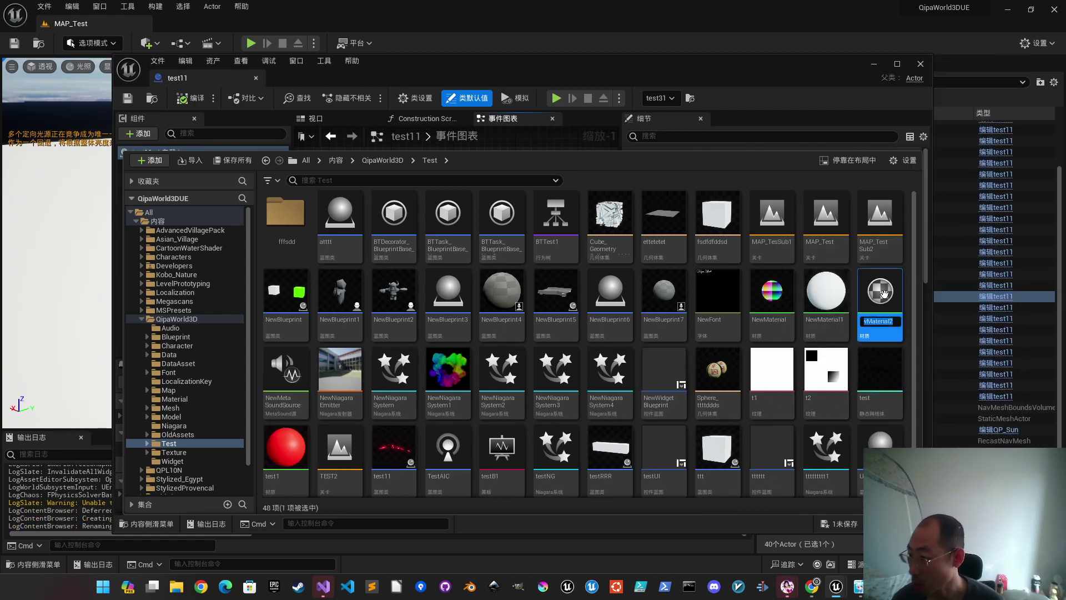
Open NewMaterial2 in the material editor
{"action": "double_click", "coordinate": [885, 295]}
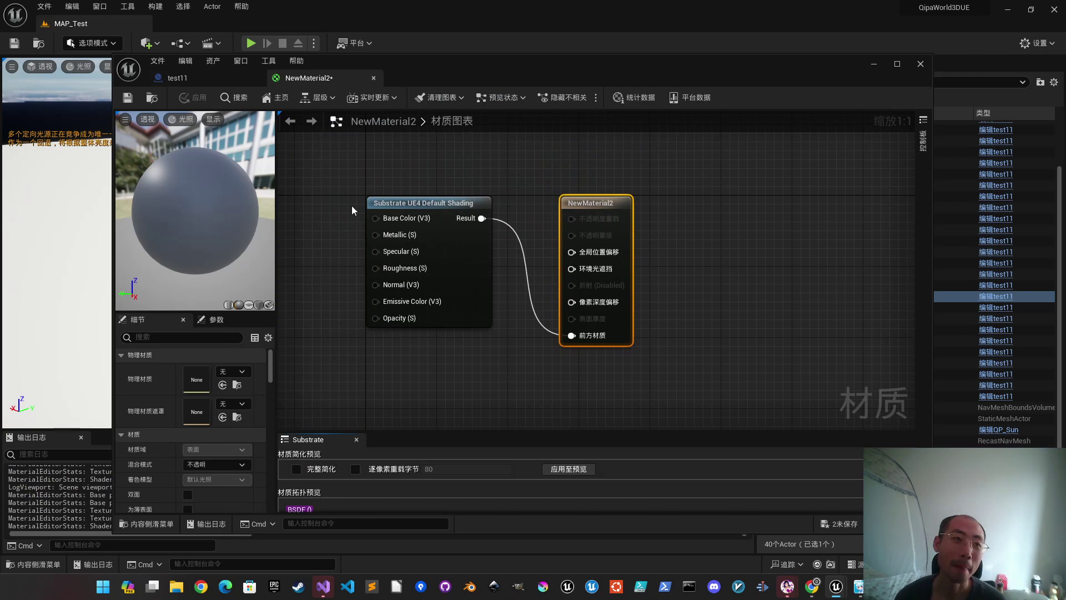
{"action": "key", "text": "ctrl+space"}
{"action": "scroll", "coordinate": [878, 446], "scroll_direction": "down", "scroll_amount": 2}
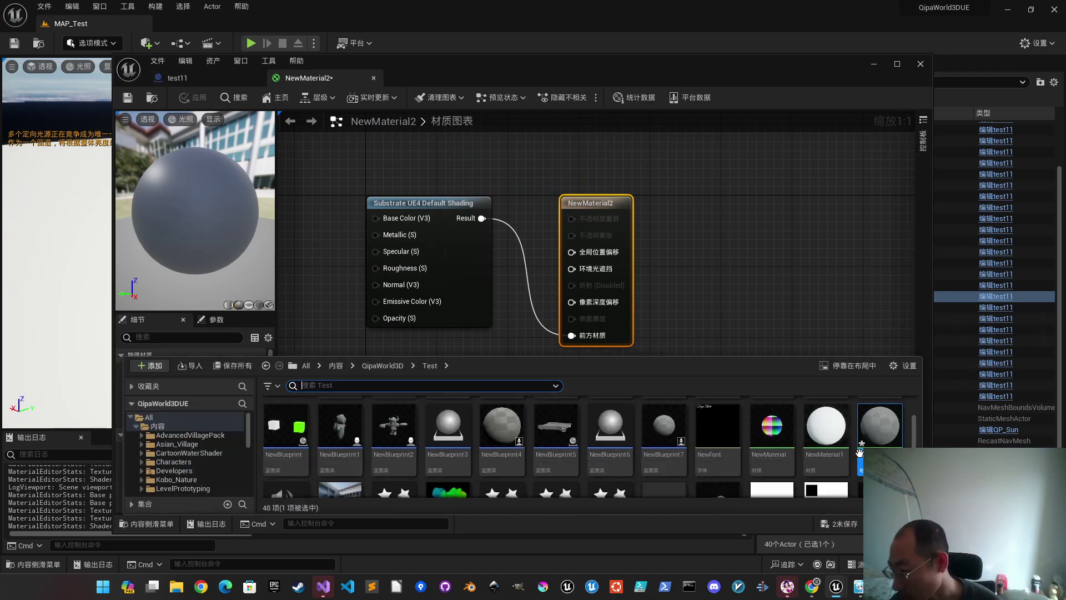
{"action": "scroll", "coordinate": [855, 458], "scroll_direction": "down", "scroll_amount": 1}
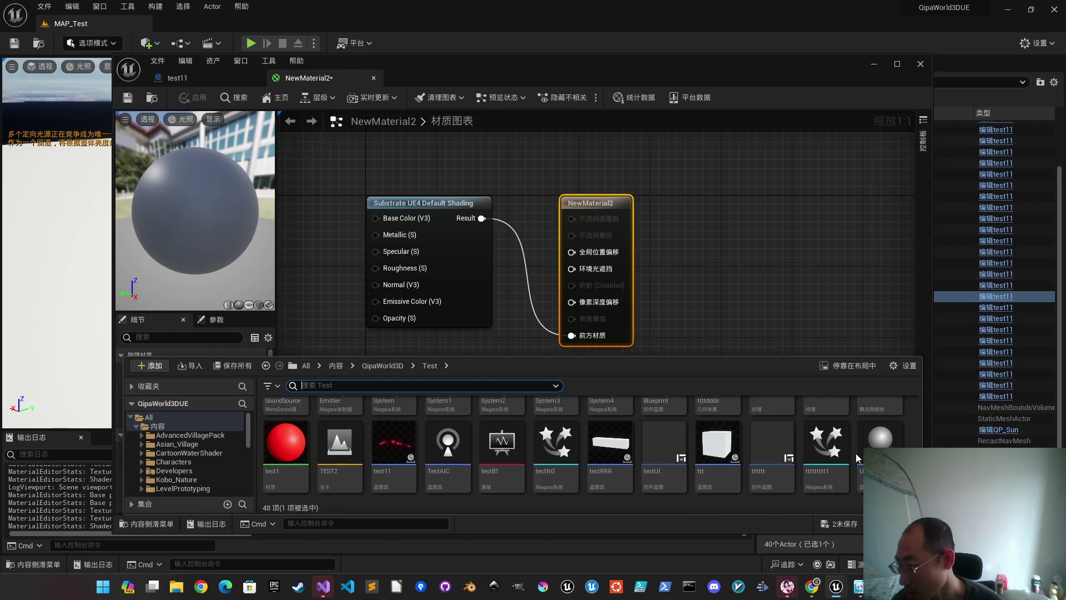
Create NewNiagaraSystem5 in Test from the Blowing Particles emitter template and open it
{"action": "right_click", "coordinate": [853, 460]}
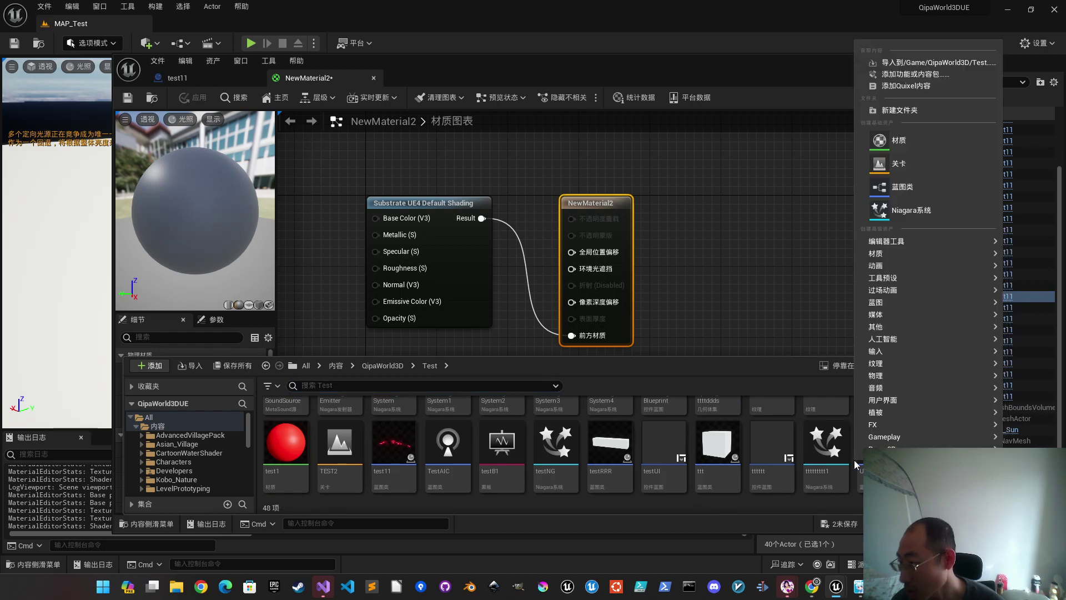
{"action": "mouse_move", "coordinate": [873, 367]}
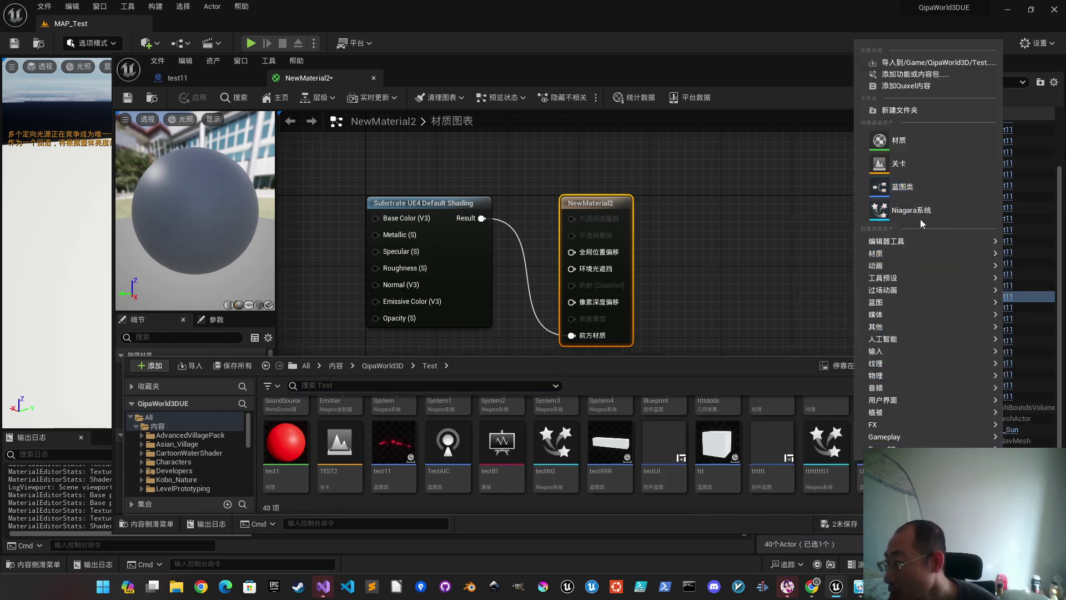
{"action": "left_click", "coordinate": [879, 211]}
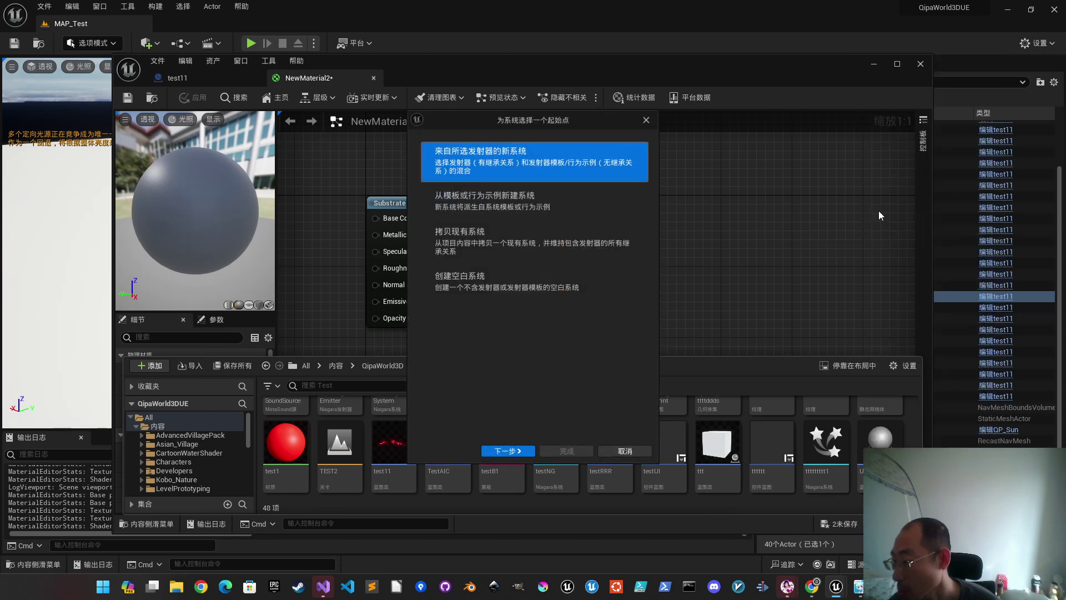
{"action": "left_click", "coordinate": [488, 200]}
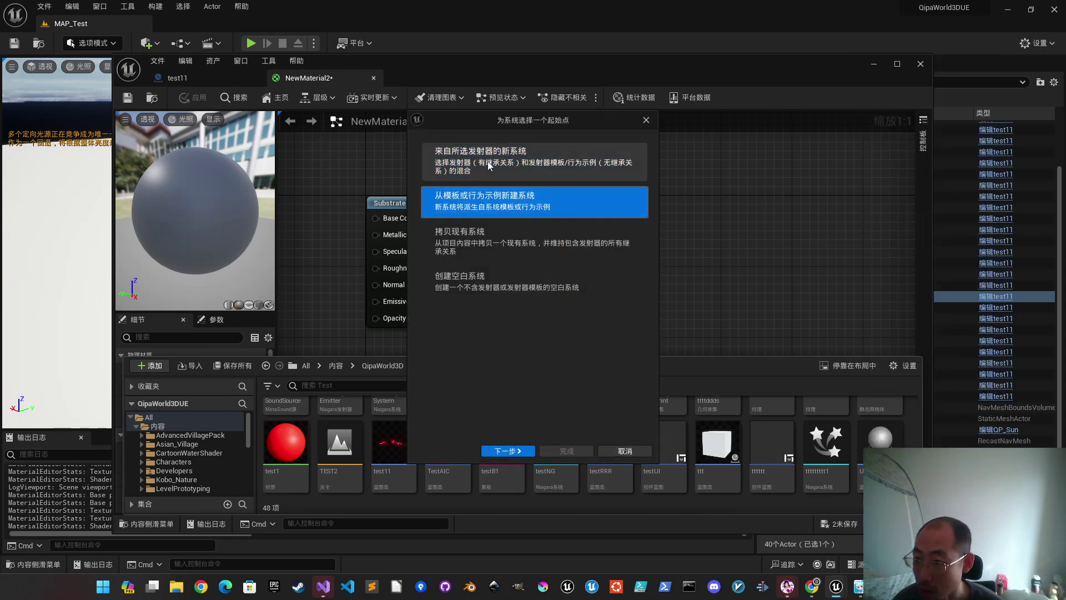
{"action": "left_click", "coordinate": [454, 157]}
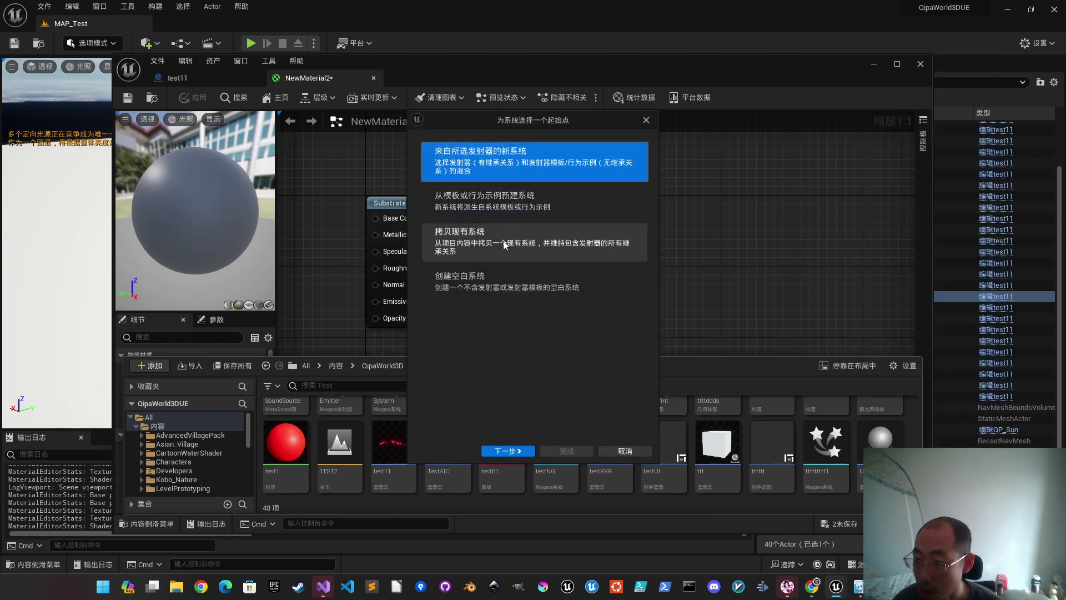
{"action": "double_click", "coordinate": [505, 167]}
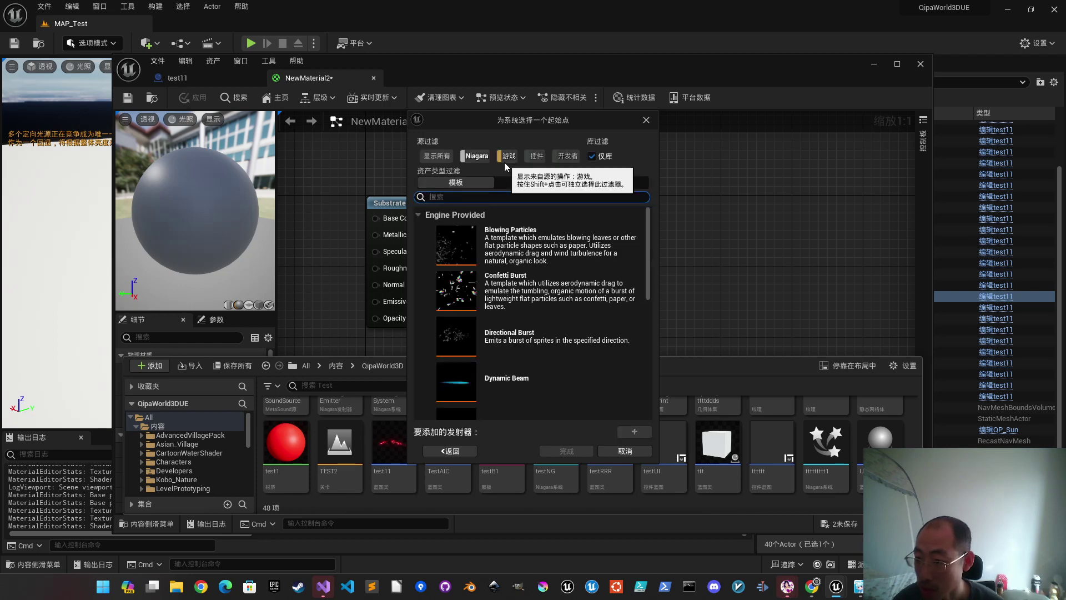
{"action": "left_click", "coordinate": [465, 255]}
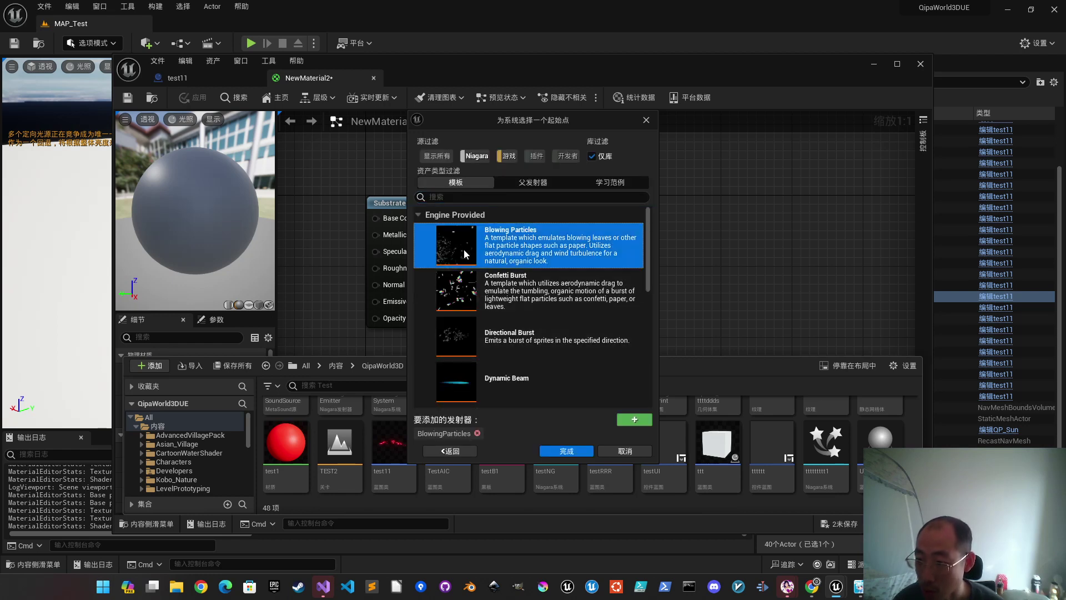
{"action": "left_click", "coordinate": [578, 451]}
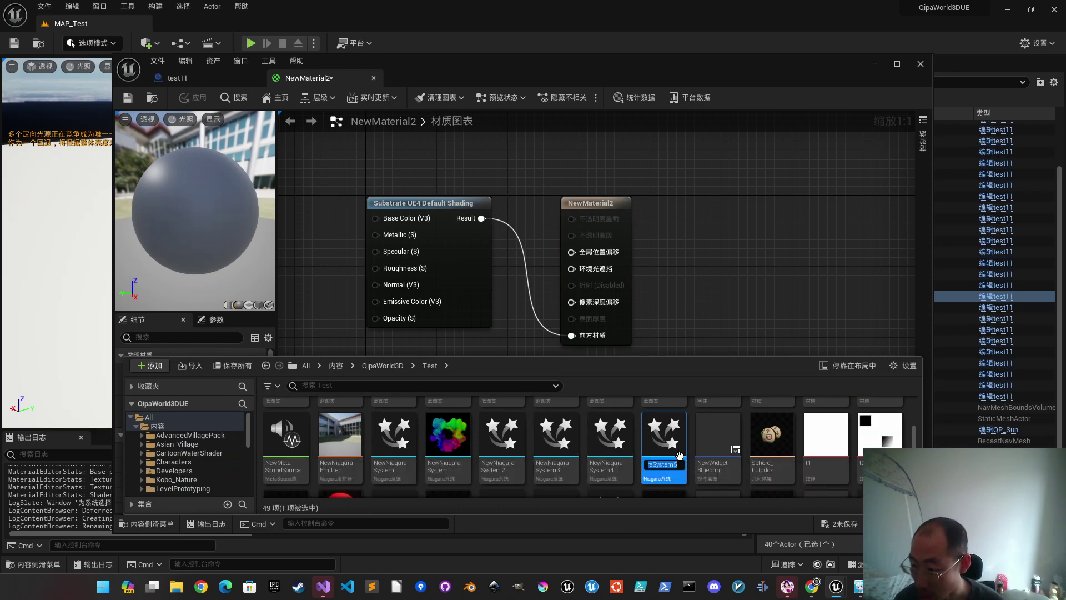
{"action": "double_click", "coordinate": [668, 436]}
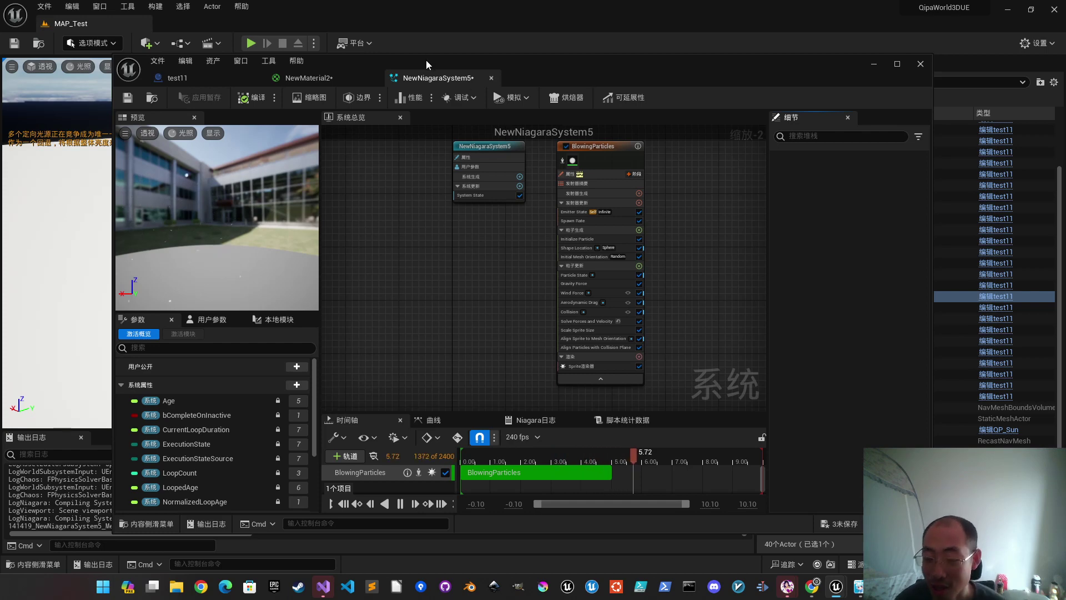
Shift the Niagara editor aside and switch to Visual Studio showing QPC_MaterialDissolve.cpp
{"action": "left_click_drag", "start_coordinate": [430, 67], "coordinate": [465, 107]}
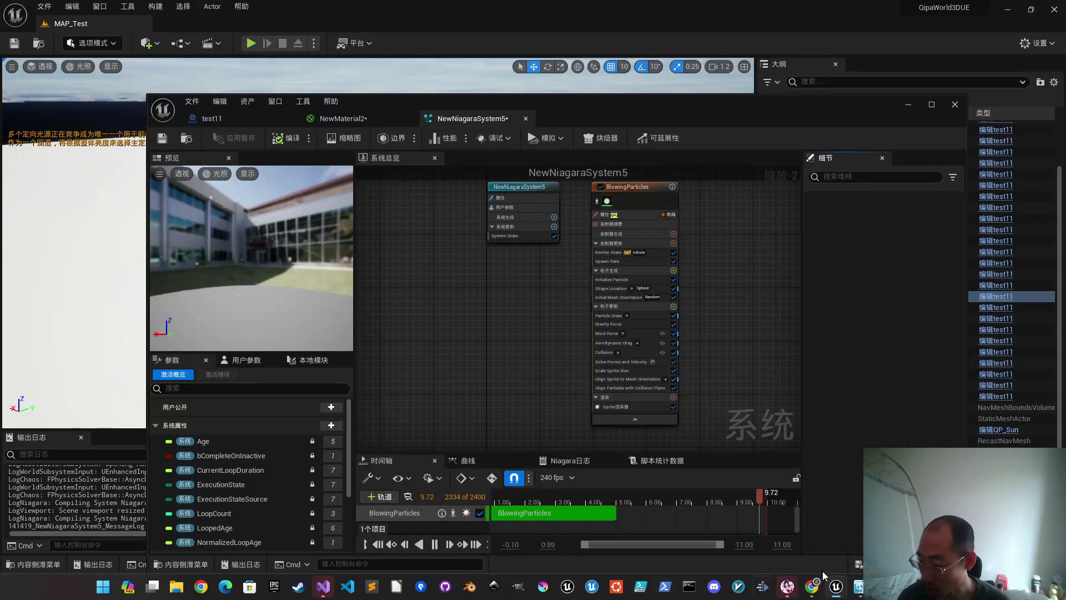
{"action": "left_click", "coordinate": [334, 590]}
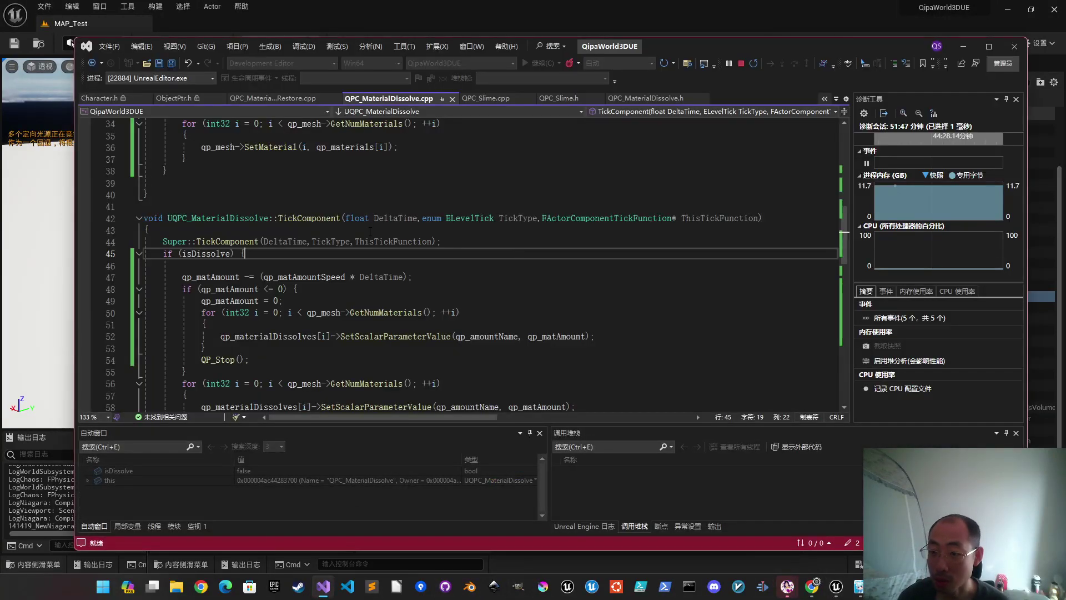
{"action": "scroll", "coordinate": [383, 211], "scroll_direction": "down", "scroll_amount": 4}
{"action": "scroll", "coordinate": [368, 233], "scroll_direction": "up", "scroll_amount": 3}
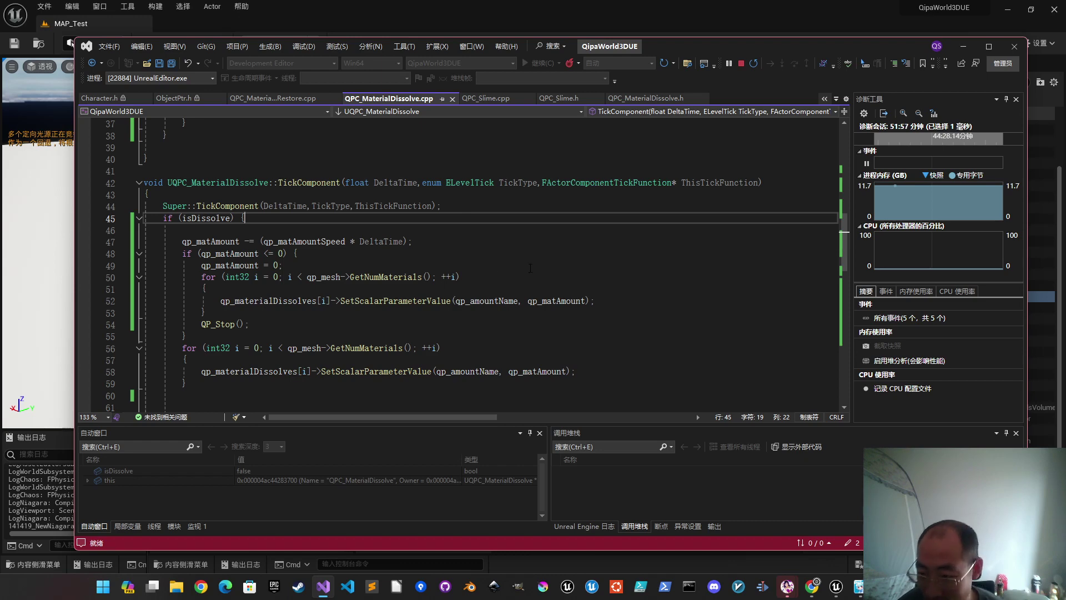
{"action": "scroll", "coordinate": [530, 268], "scroll_direction": "down", "scroll_amount": 14}
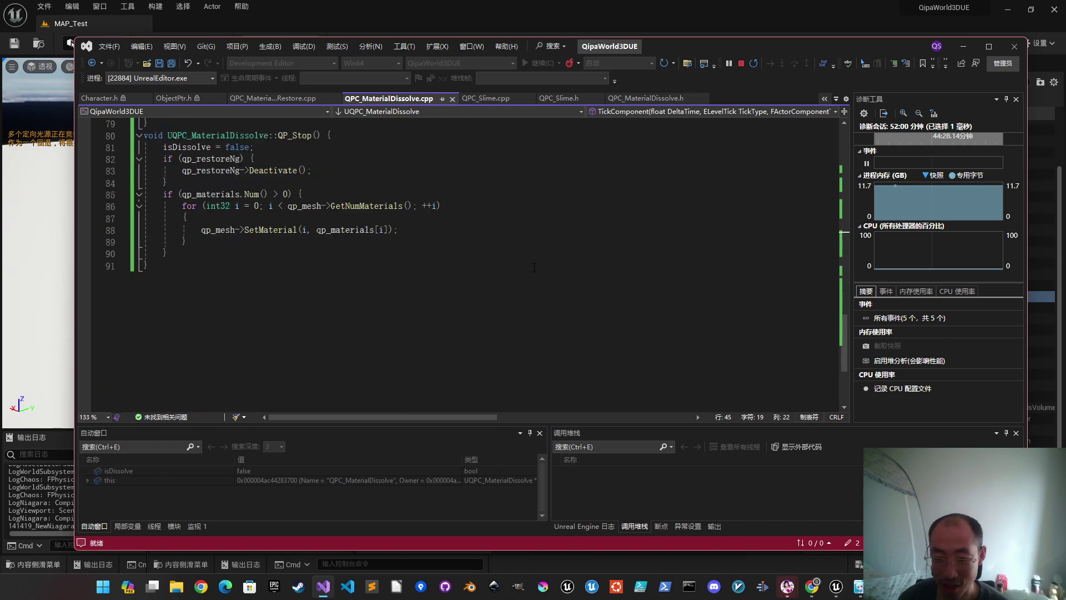
{"action": "scroll", "coordinate": [534, 267], "scroll_direction": "up", "scroll_amount": 18}
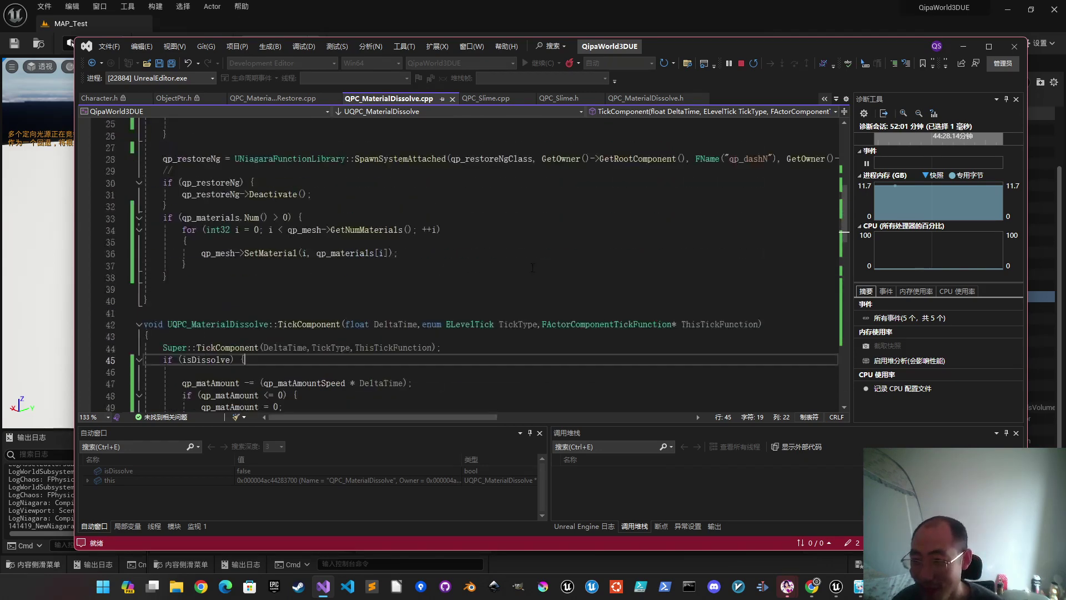
{"action": "scroll", "coordinate": [532, 268], "scroll_direction": "up", "scroll_amount": 8}
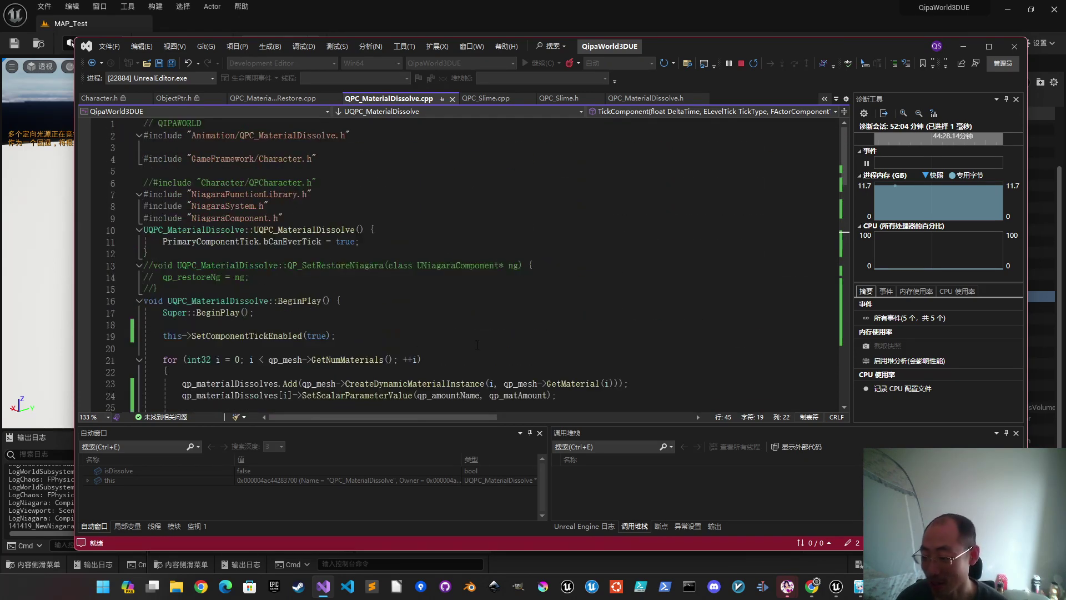
{"action": "left_click", "coordinate": [632, 12]}
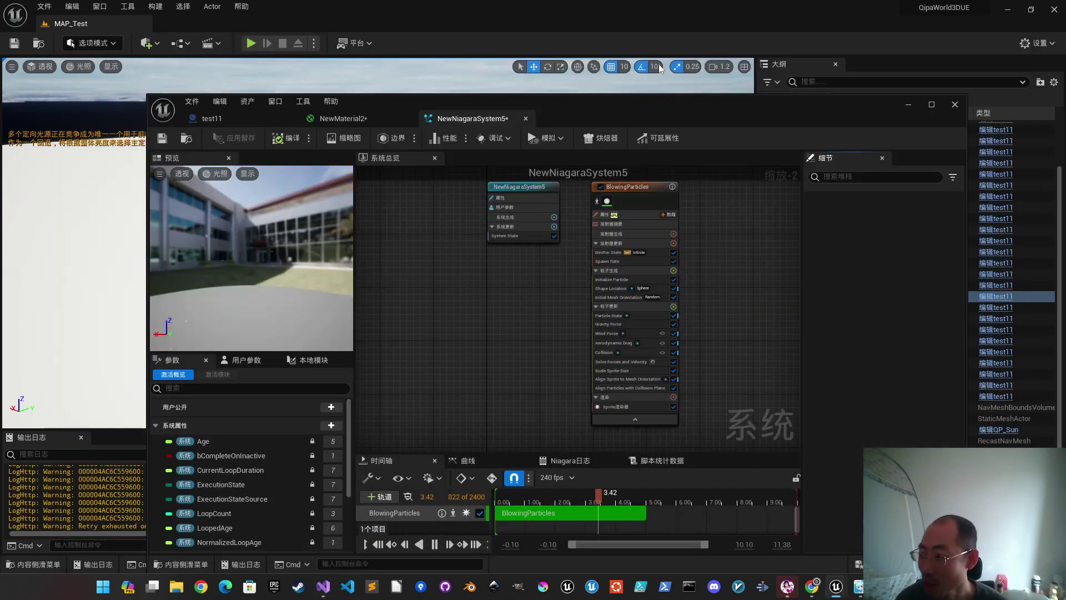
{"action": "left_click_drag", "start_coordinate": [660, 98], "coordinate": [587, 130]}
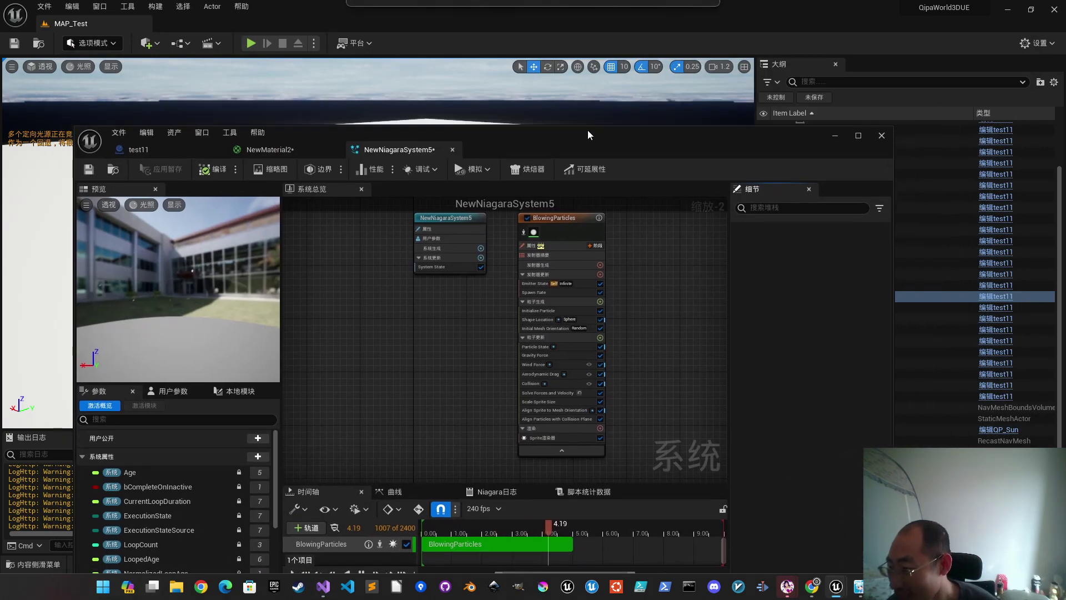
{"action": "left_click", "coordinate": [316, 591]}
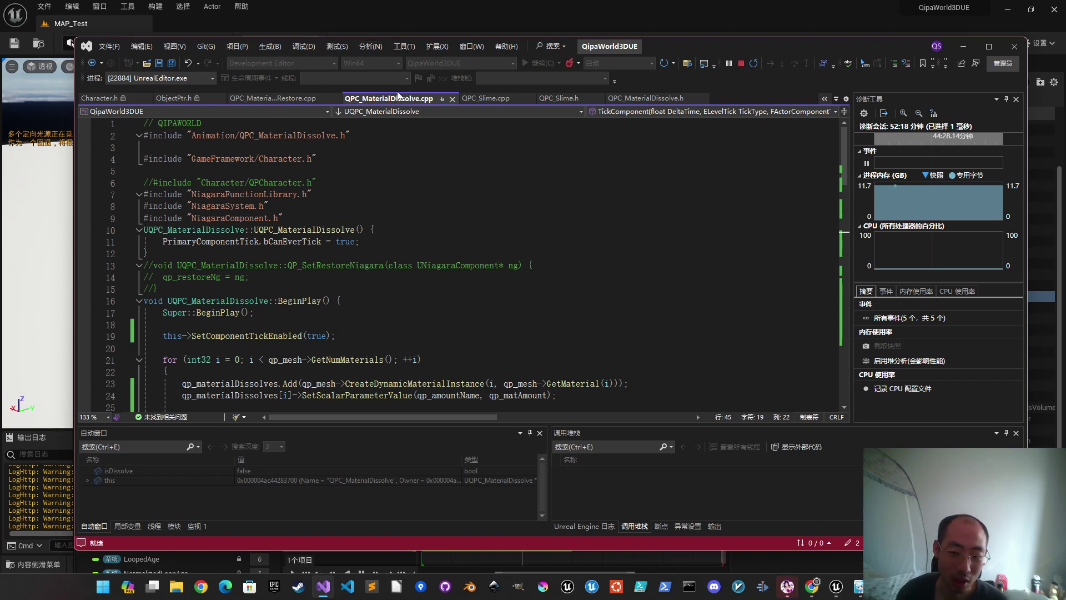
{"action": "double_click", "coordinate": [350, 229]}
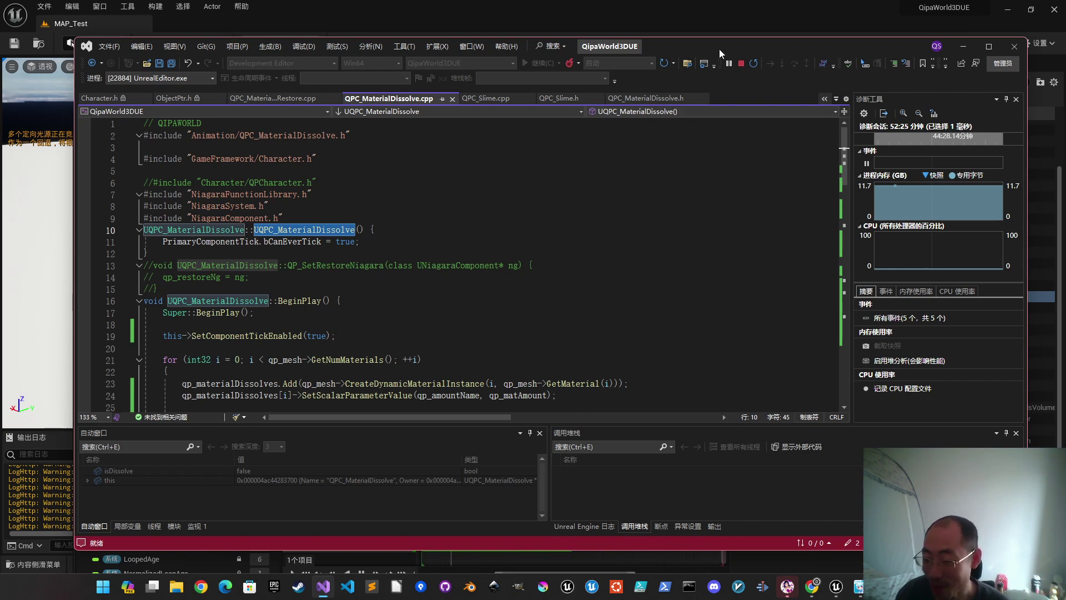
{"action": "left_click", "coordinate": [528, 147]}
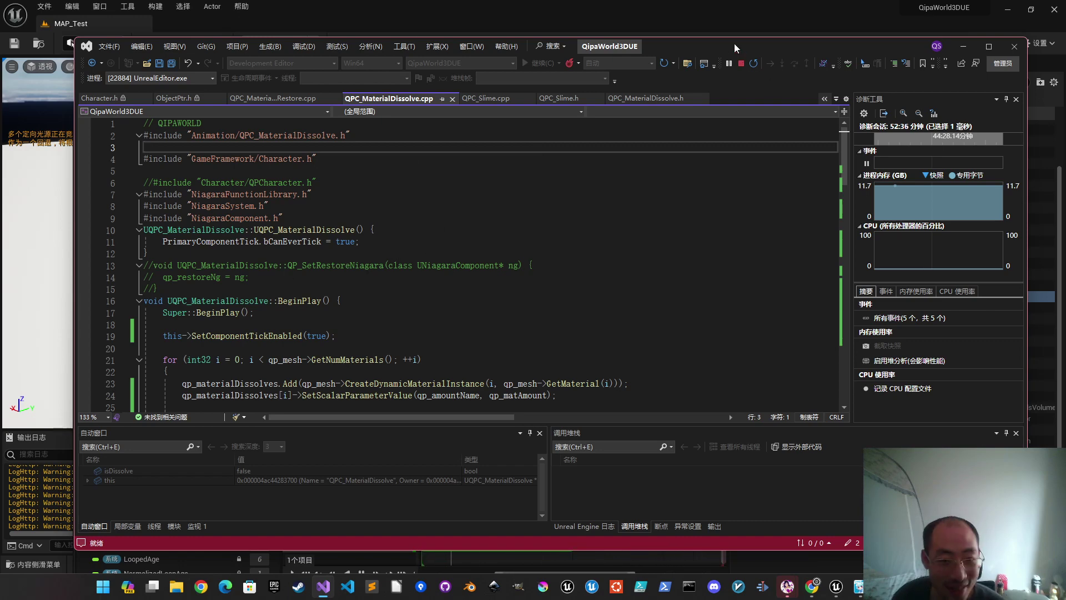
{"action": "left_click_drag", "start_coordinate": [734, 43], "coordinate": [767, 178]}
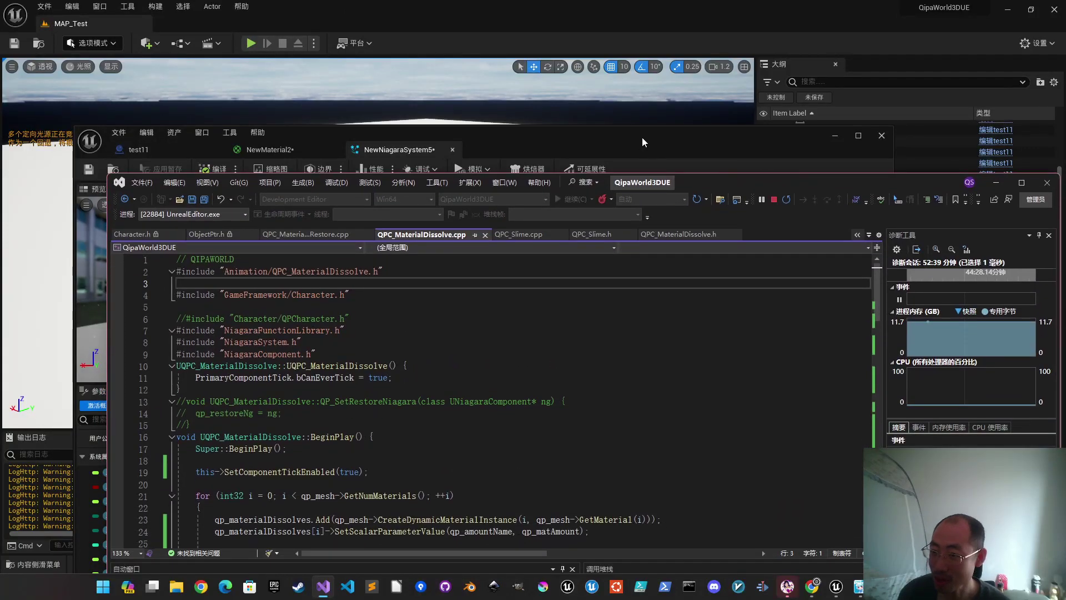
Save NewNiagaraSystem5 and NewMaterial2, then close the asset editor window
{"action": "left_click_drag", "start_coordinate": [642, 139], "coordinate": [655, 118]}
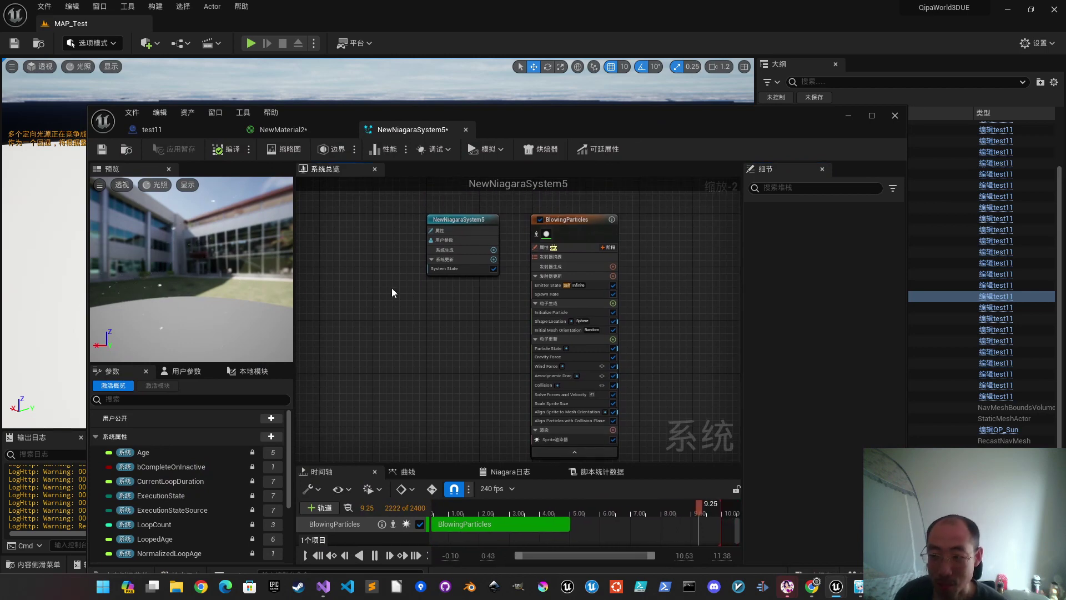
{"action": "key", "text": "ctrl+s"}
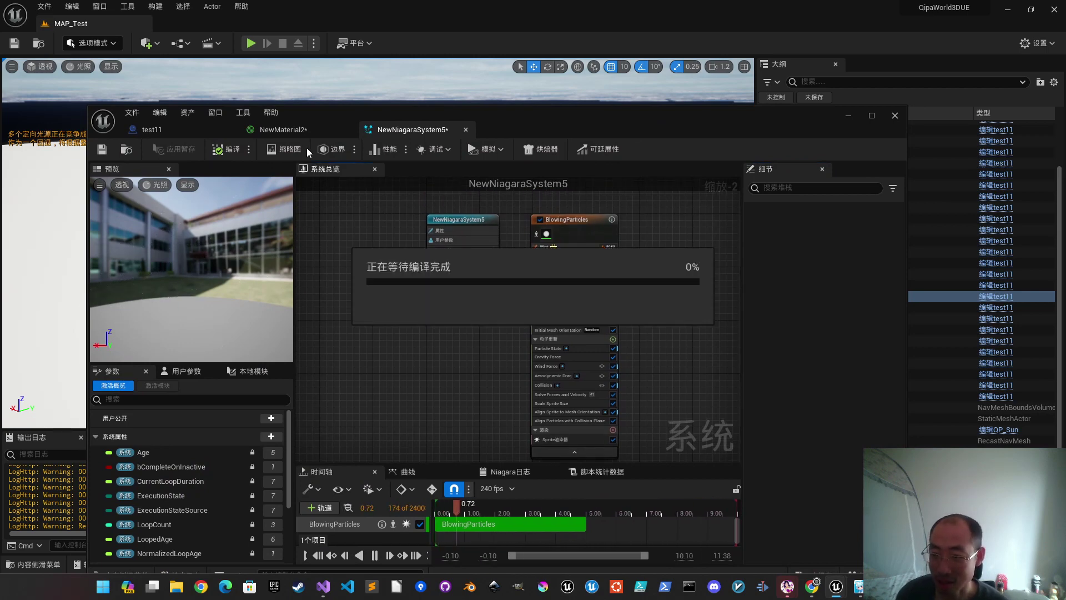
{"action": "left_click", "coordinate": [306, 128]}
{"action": "right_click_drag", "start_coordinate": [312, 232], "coordinate": [332, 261]}
{"action": "key", "text": "ctrl+s"}
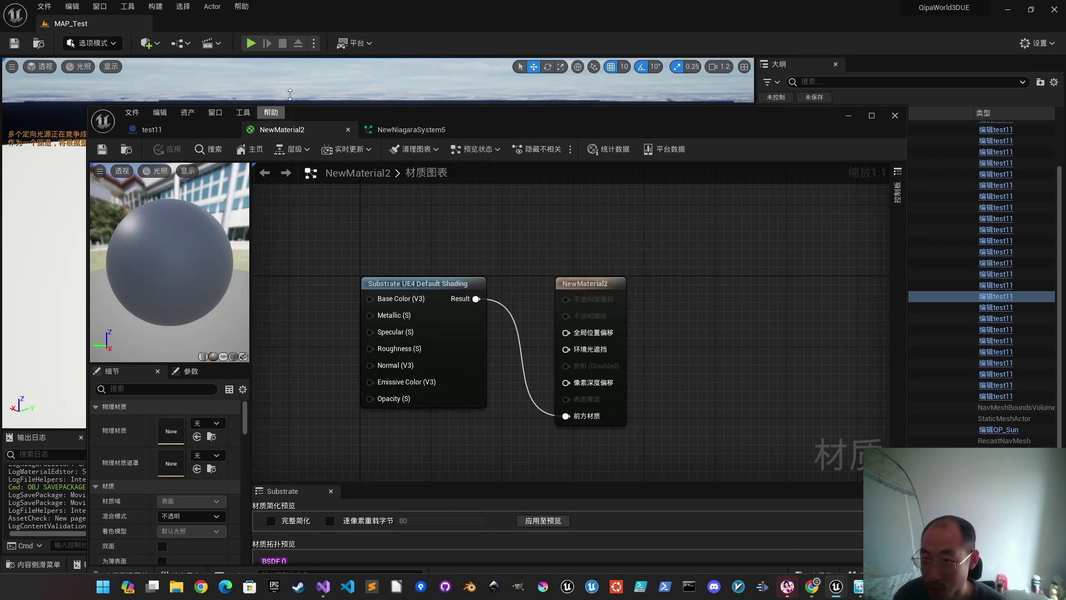
{"action": "left_click", "coordinate": [895, 117]}
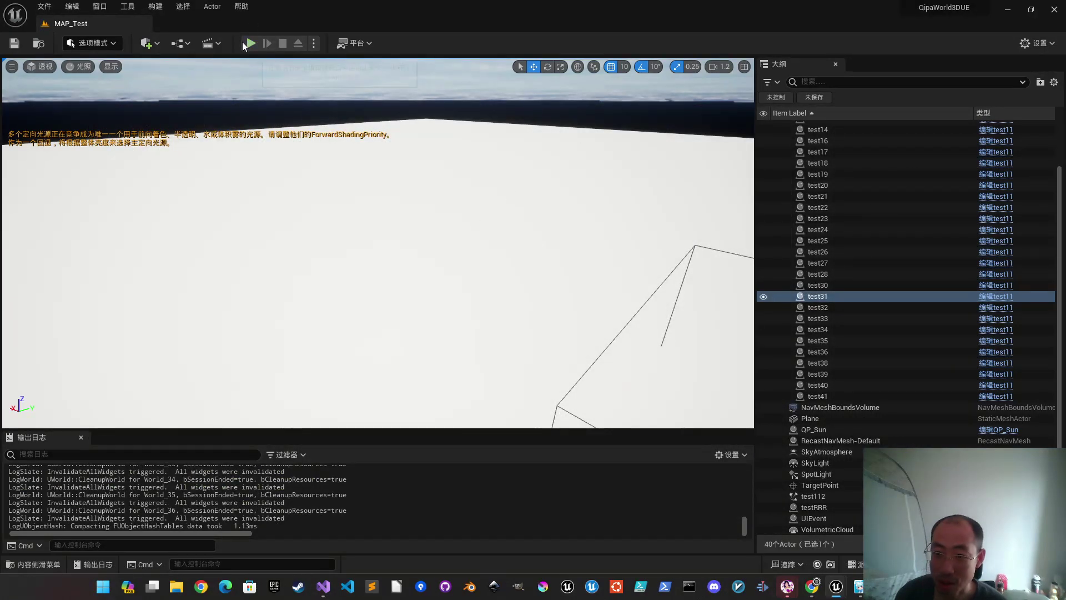
{"action": "left_click", "coordinate": [249, 43]}
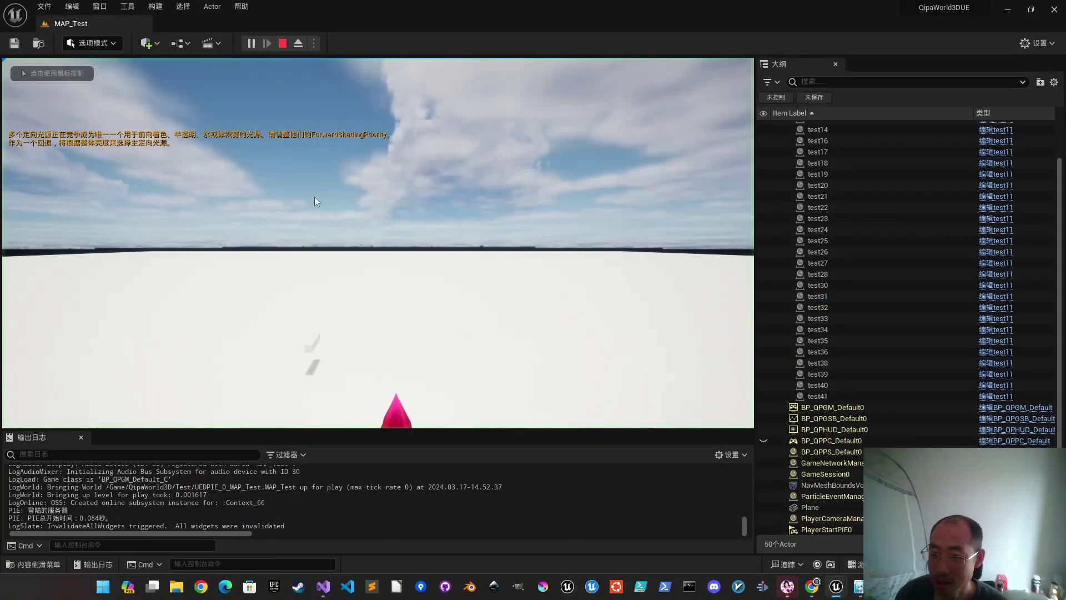
{"action": "key", "text": "w"}
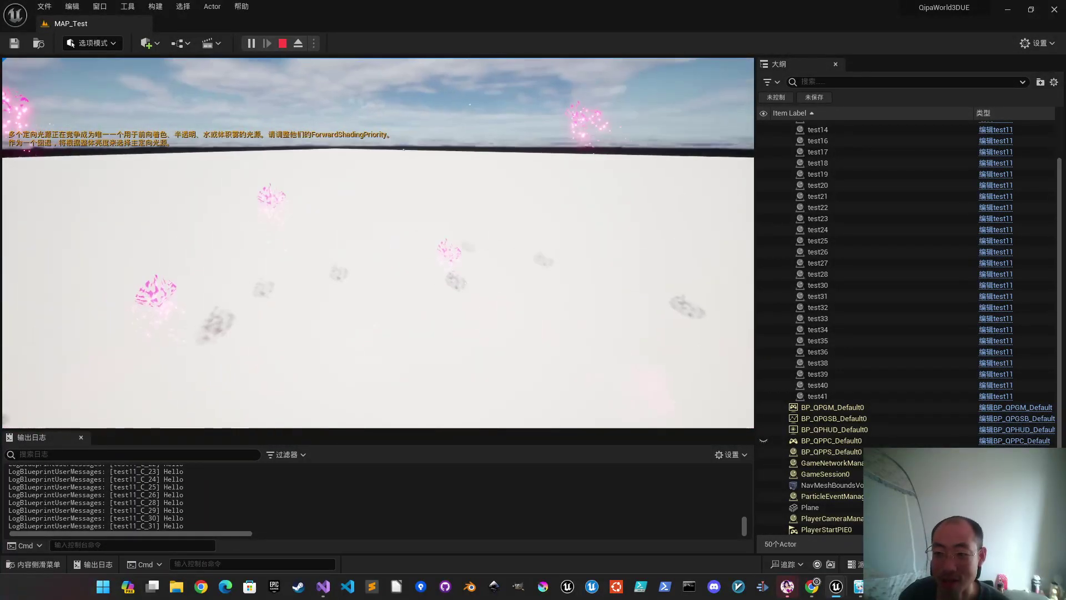
{"action": "key", "text": "Escape"}
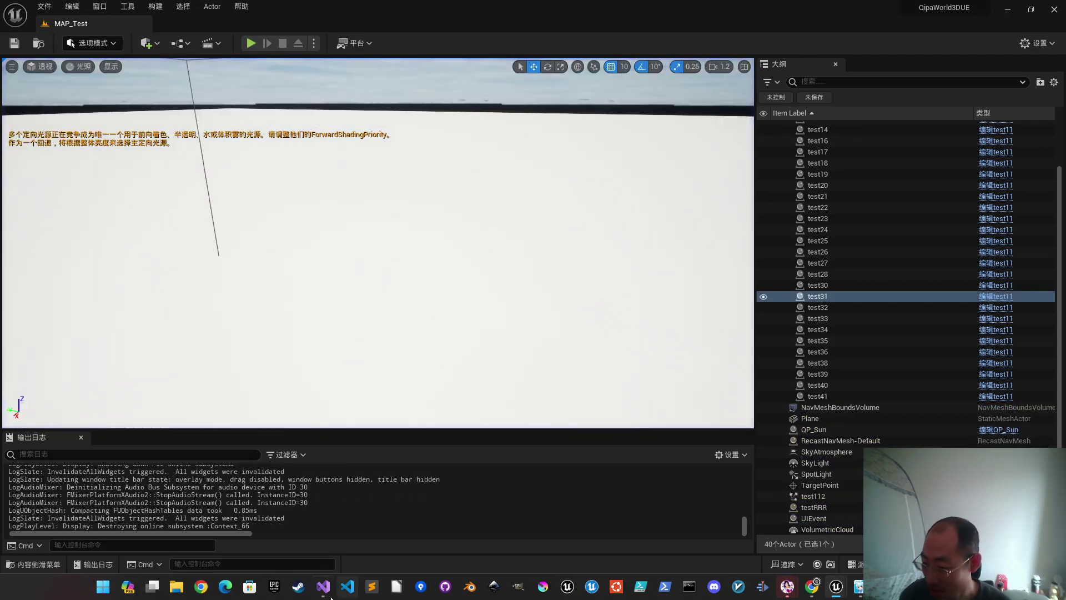